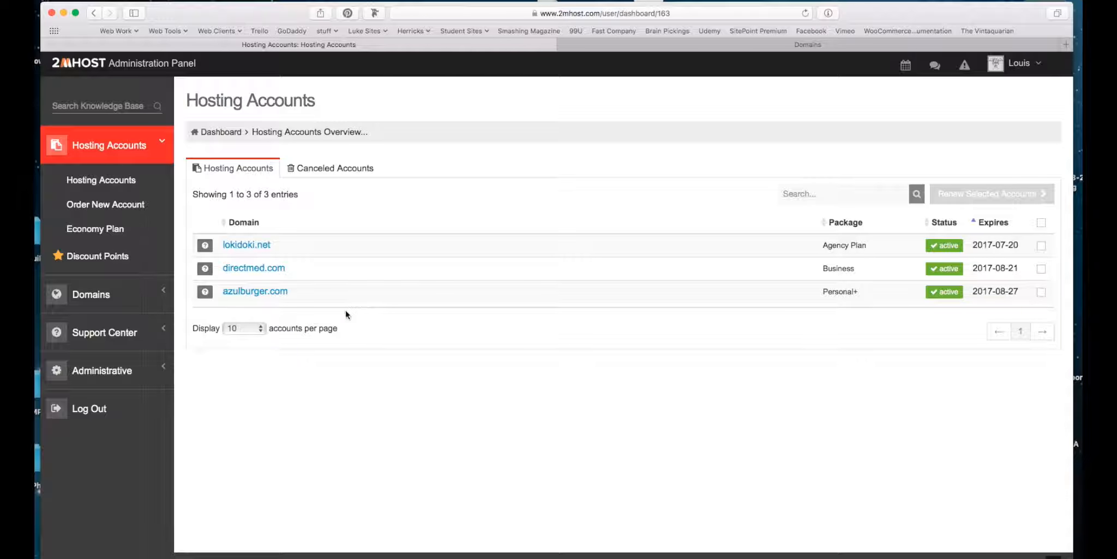
Open the azulburger.com hosting account's details and its Website Builder & Web Apps tab
left_click(236, 292)
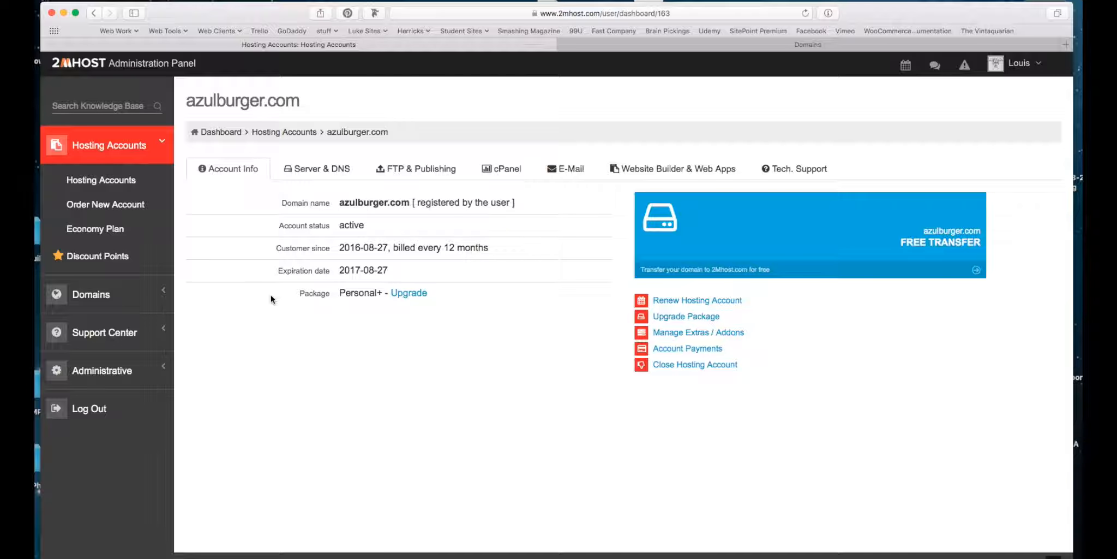
left_click(128, 71)
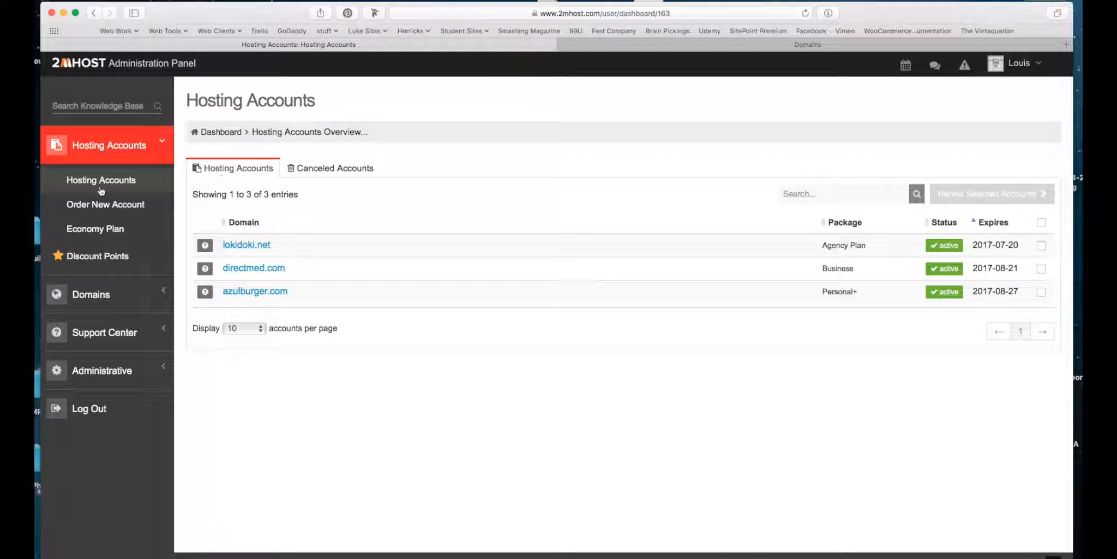
left_click(251, 292)
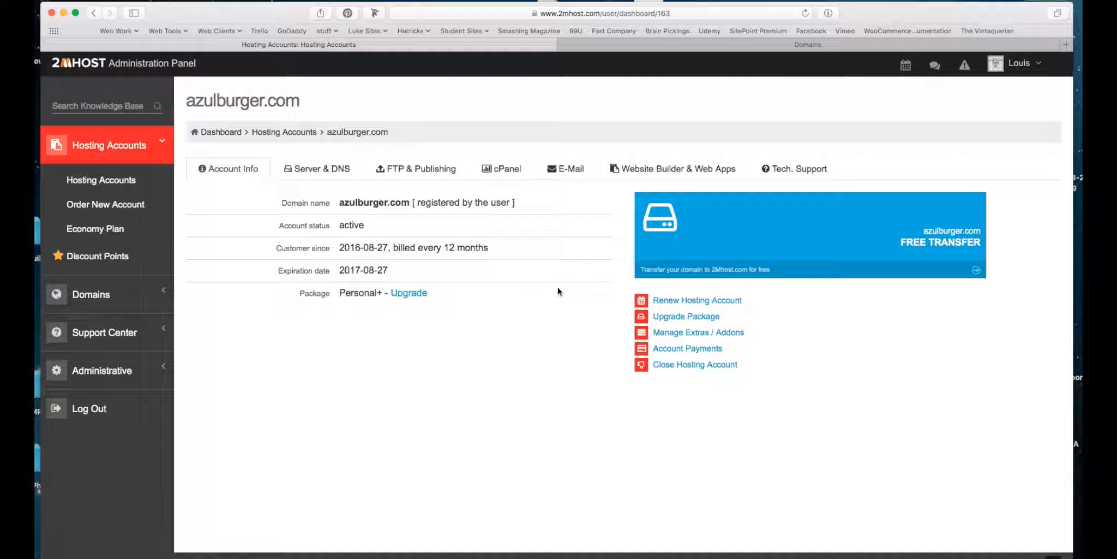
left_click(688, 171)
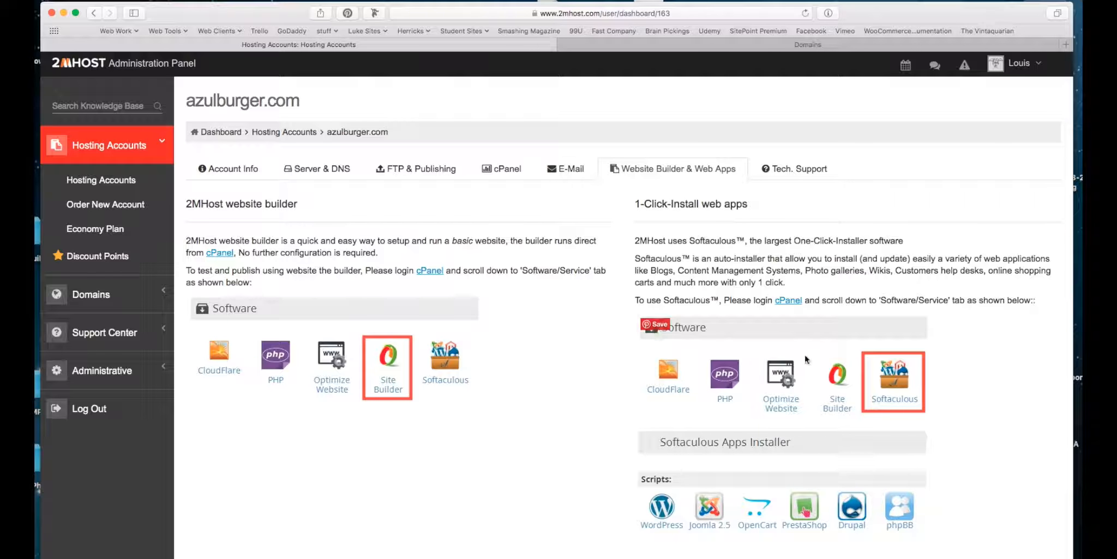
Scroll through the Website Builder & Web Apps tab to read the Softaculous instructions
scroll(561, 349, "down", 5)
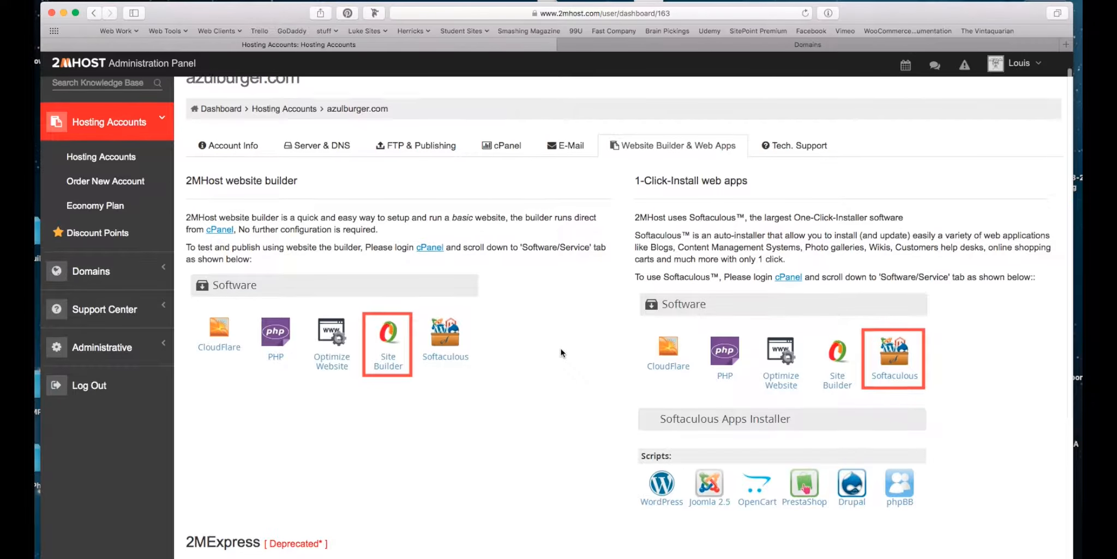
scroll(560, 348, "up", 4)
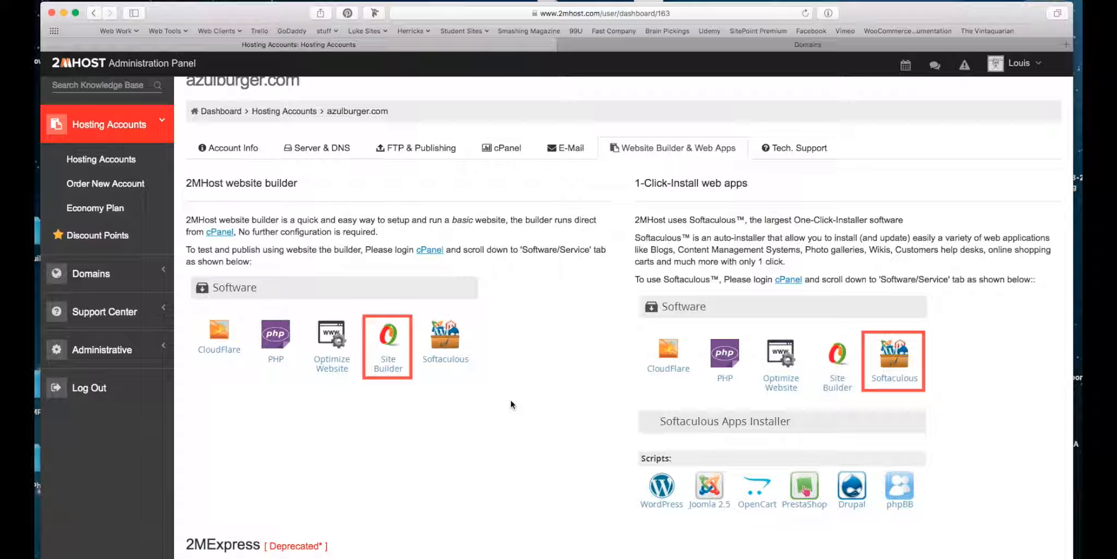
Open the azulburger.com cPanel dashboard and launch WordPress from Softaculous Apps Installer
left_click(790, 281)
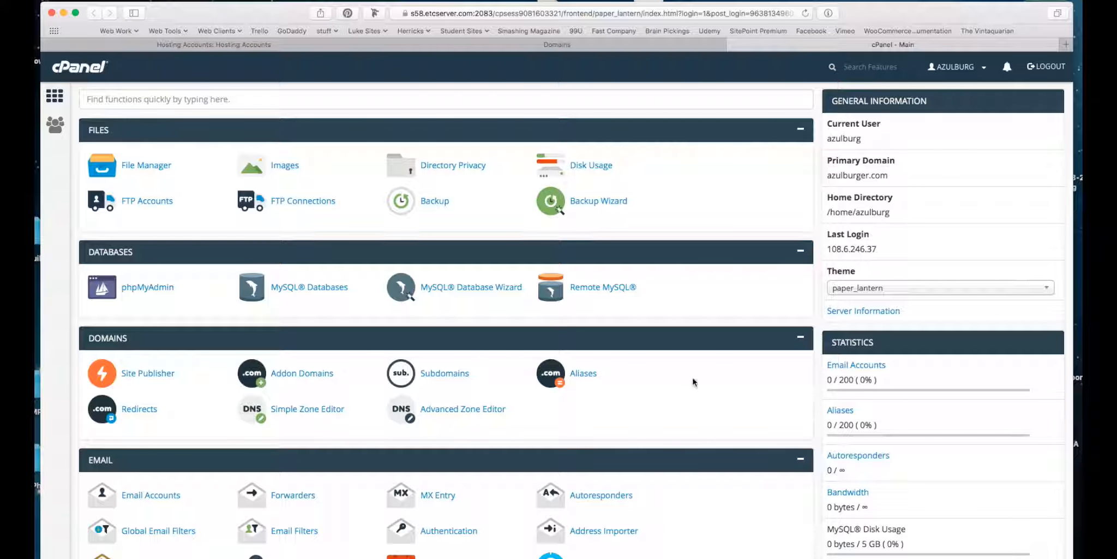
scroll(670, 434, "down", 5)
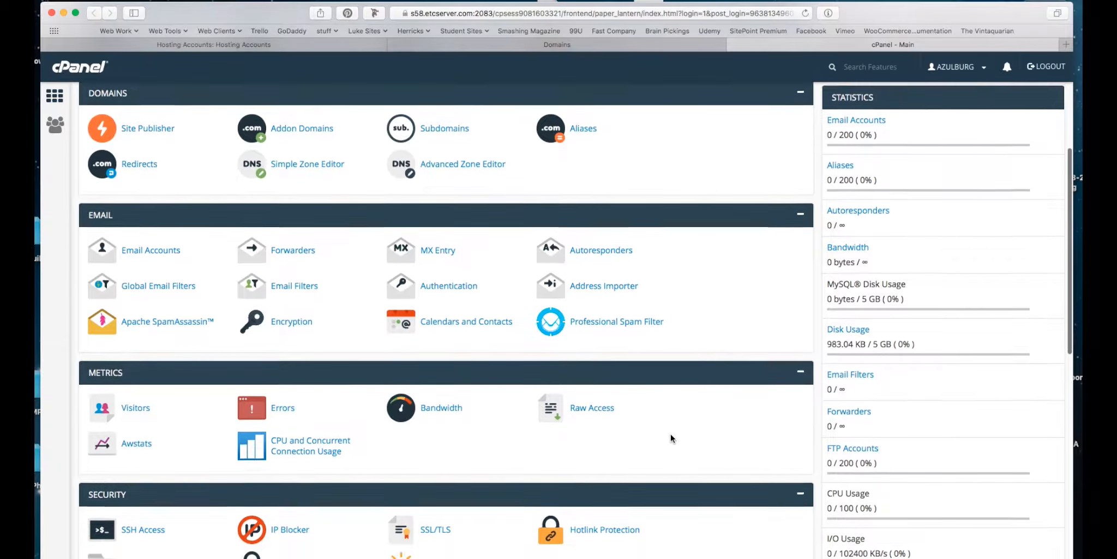
scroll(670, 433, "down", 12)
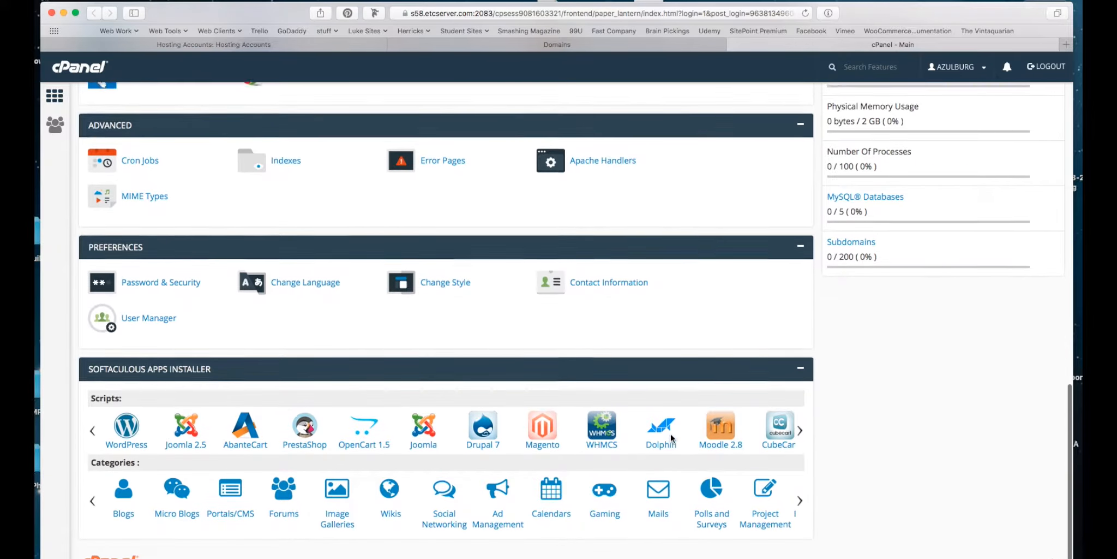
scroll(671, 434, "up", 15)
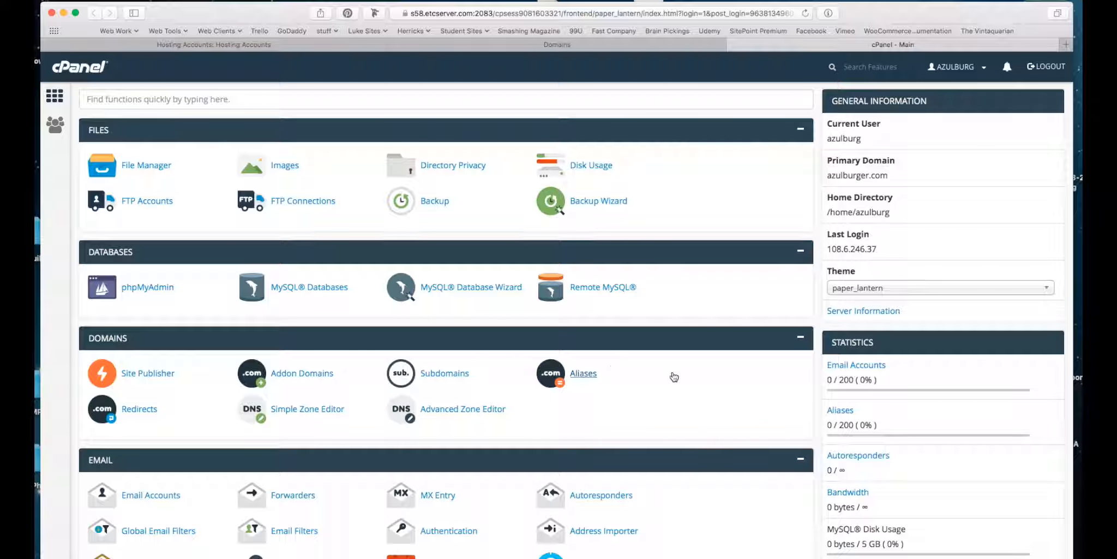
scroll(674, 376, "down", 6)
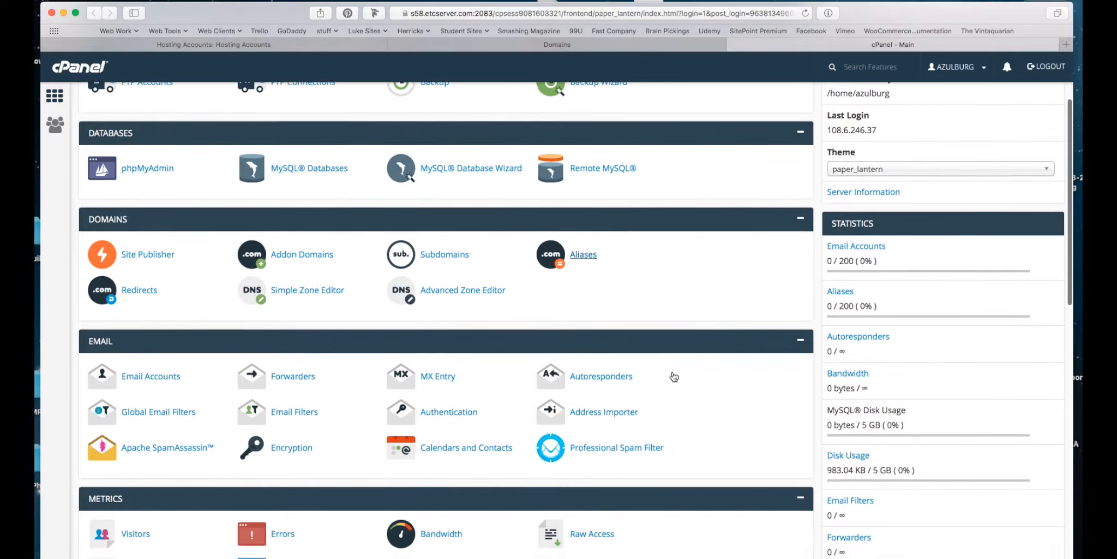
scroll(674, 376, "down", 4)
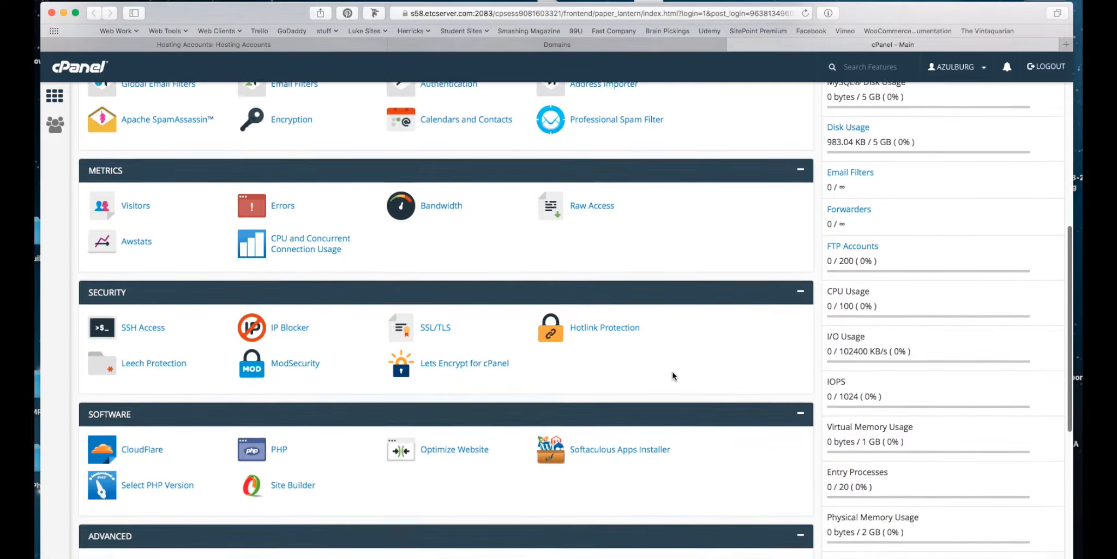
scroll(671, 371, "up", 3)
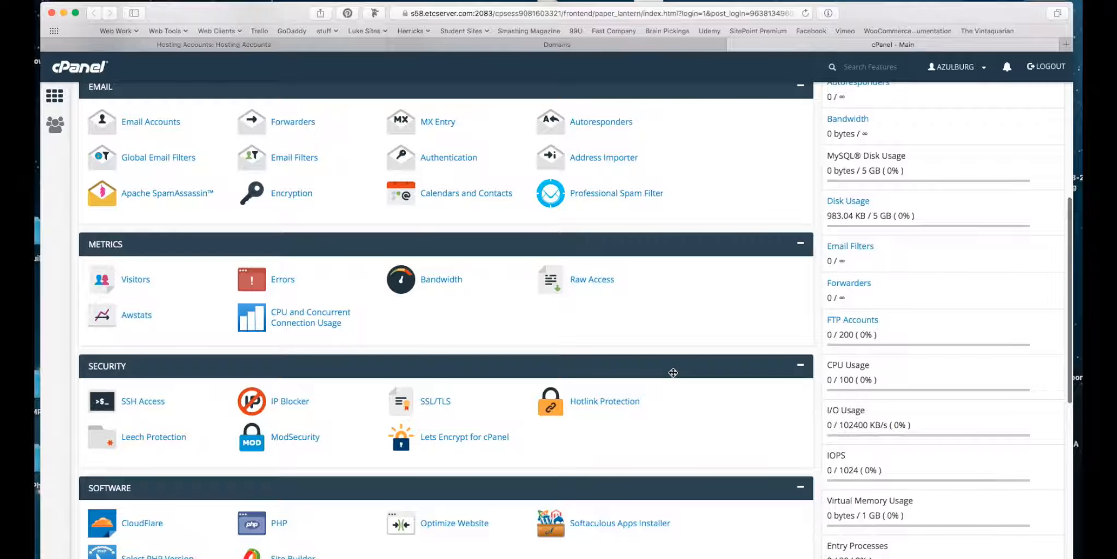
scroll(672, 371, "down", 5)
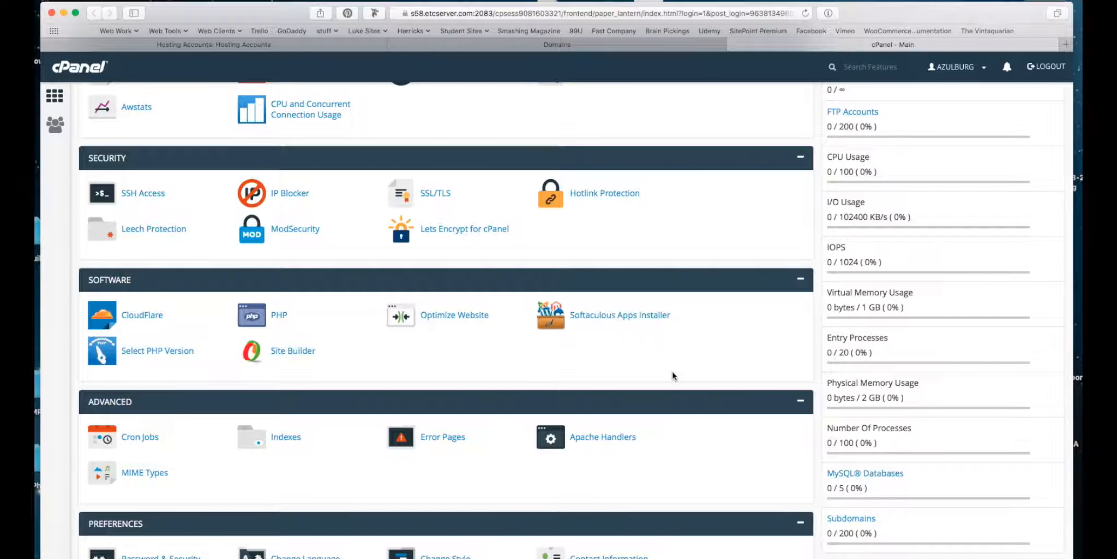
scroll(672, 371, "up", 8)
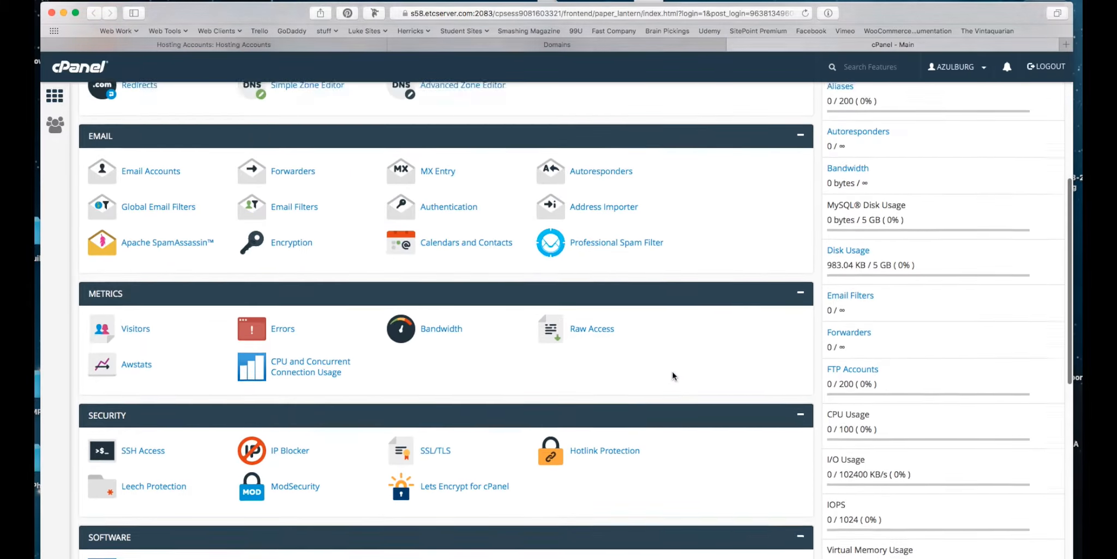
scroll(672, 371, "down", 14)
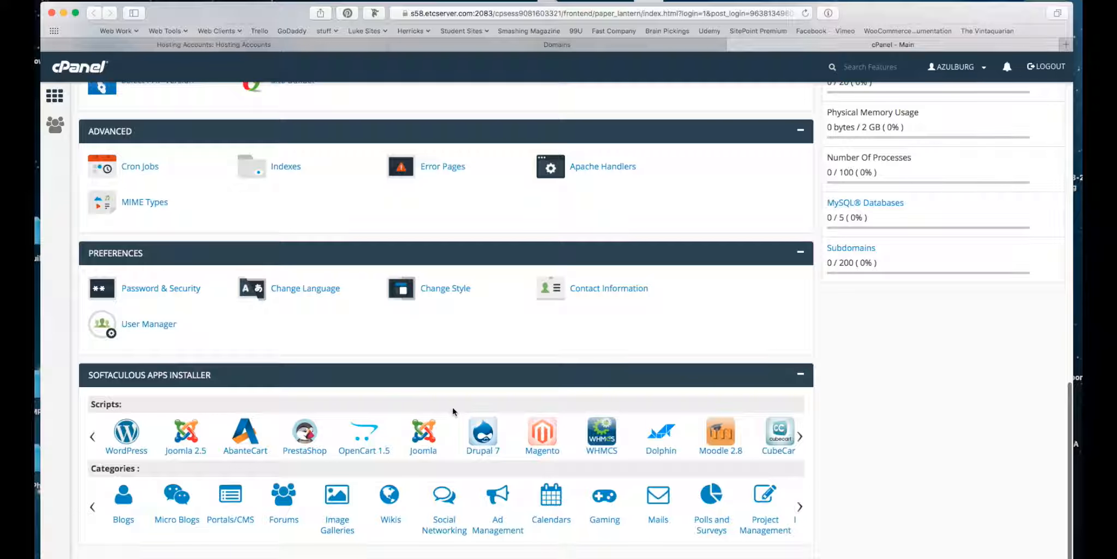
left_click(128, 439)
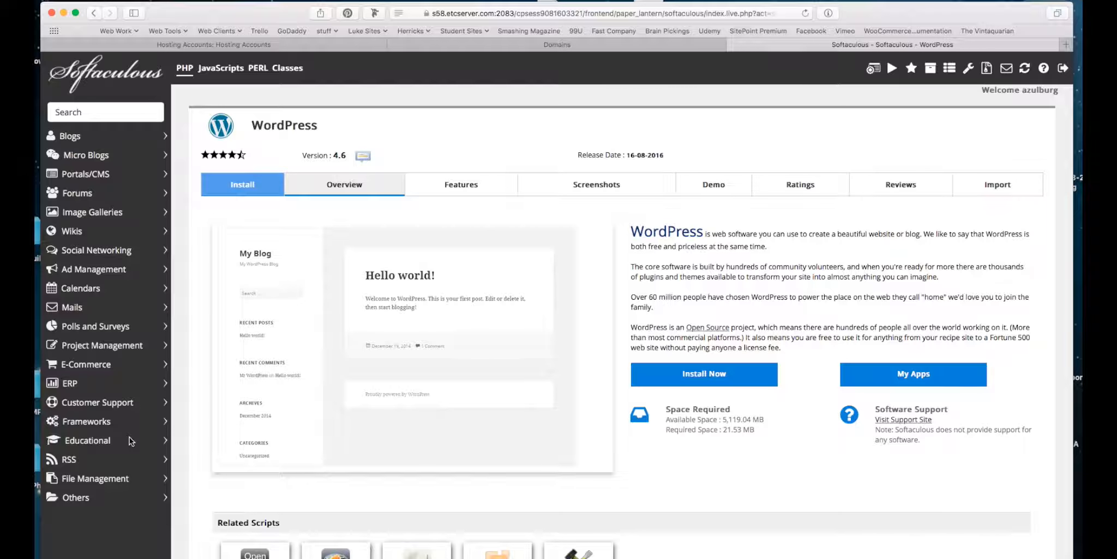
left_click(698, 384)
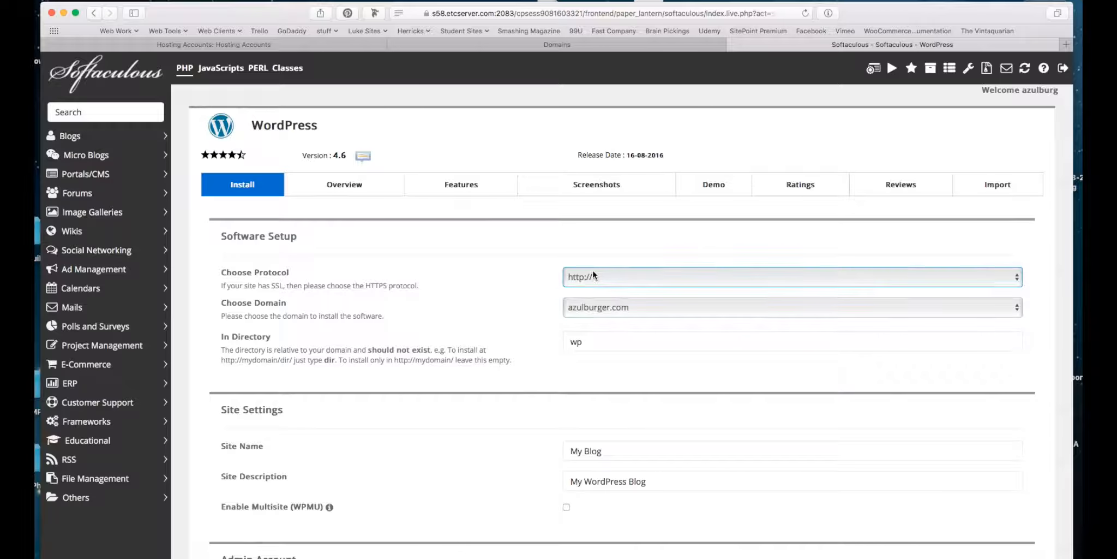
left_click(627, 282)
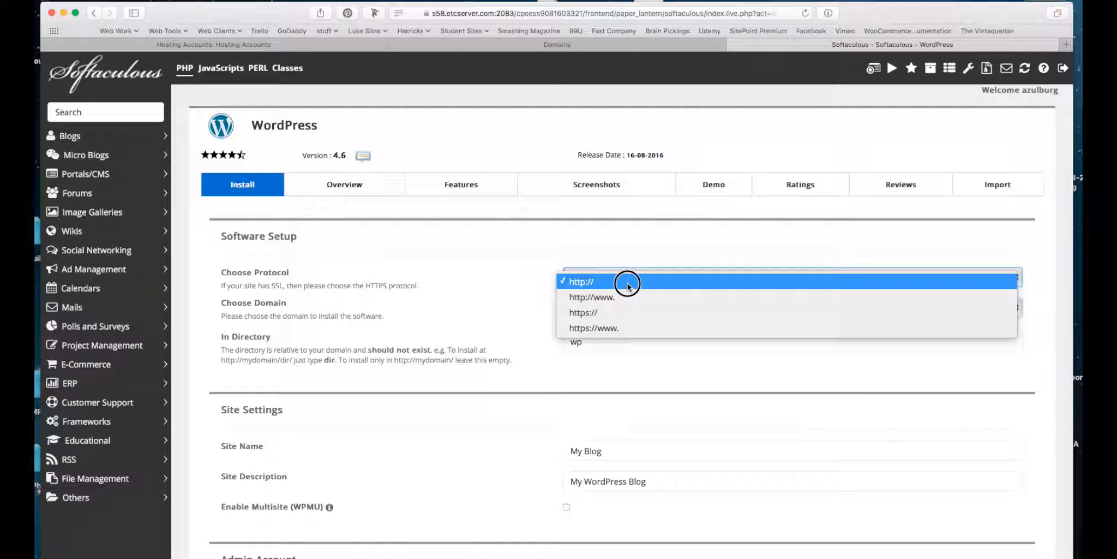
left_click(628, 282)
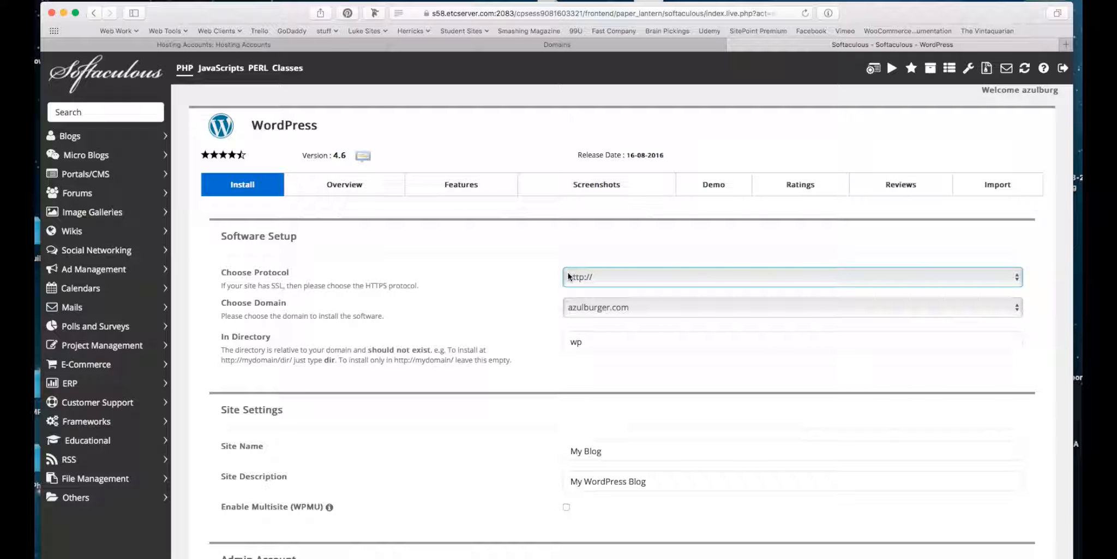
Clear the 'wp' install directory so WordPress installs at the domain root
left_click(580, 345)
key("BackSpace")
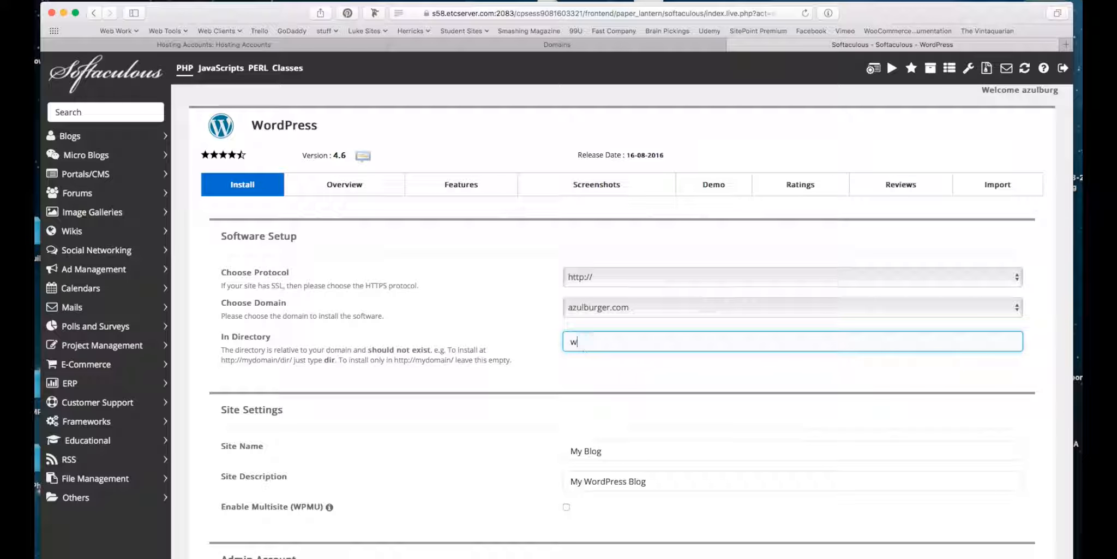
key("BackSpace")
left_click(463, 389)
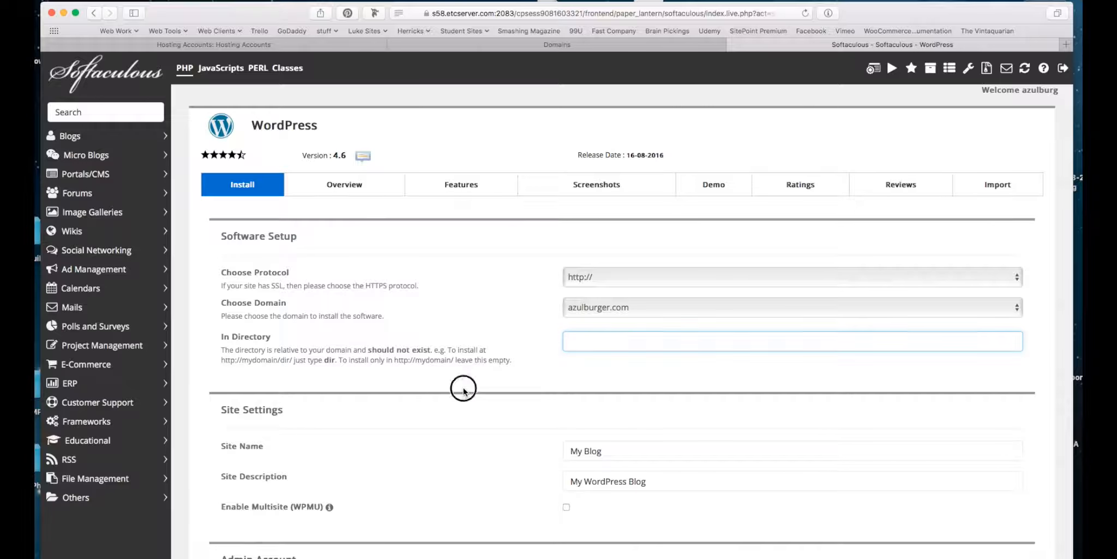
scroll(464, 388, "down", 2)
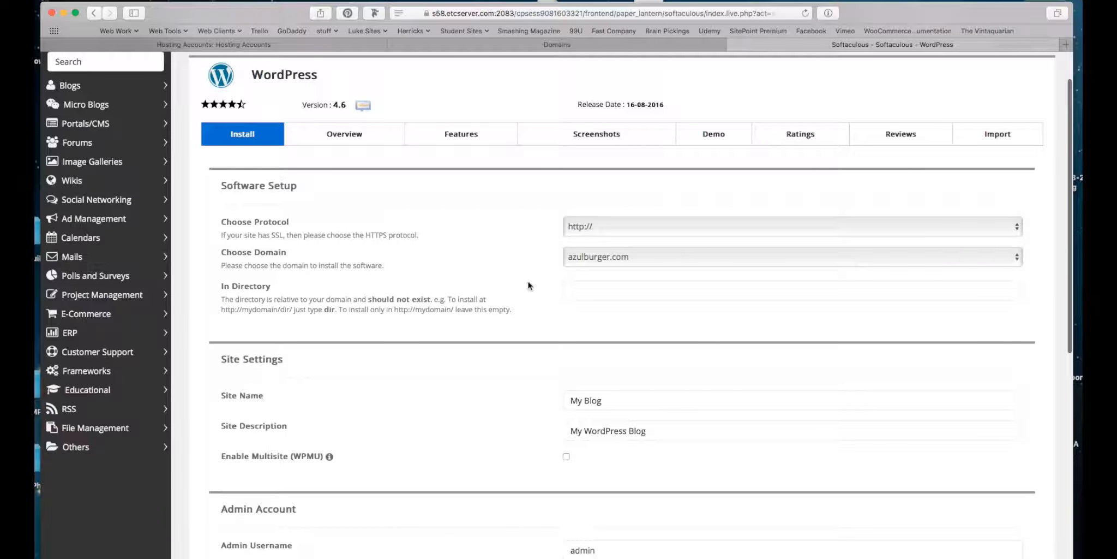
Replace the site name 'My Blog' with 'Your Name'
left_click(610, 397)
left_click(600, 402)
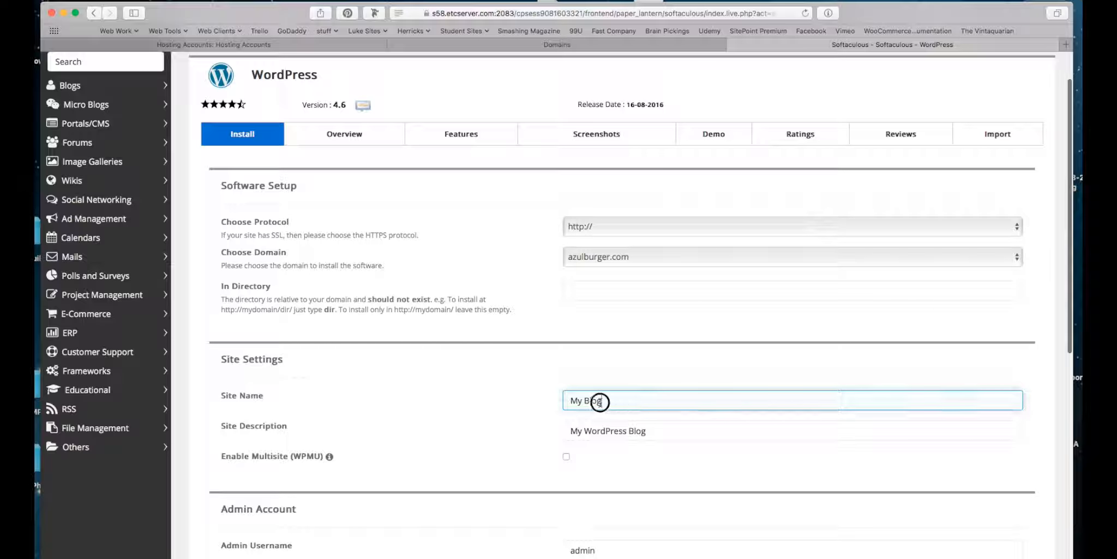
triple_click(600, 402)
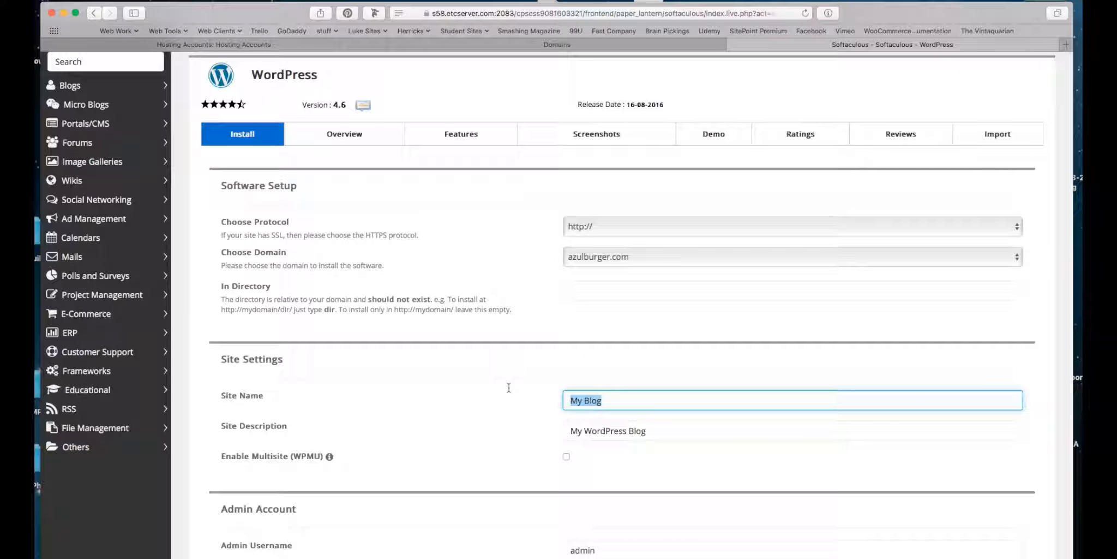
type("Your Name")
Change the site description to 'A Description of some sort'
left_click(578, 431)
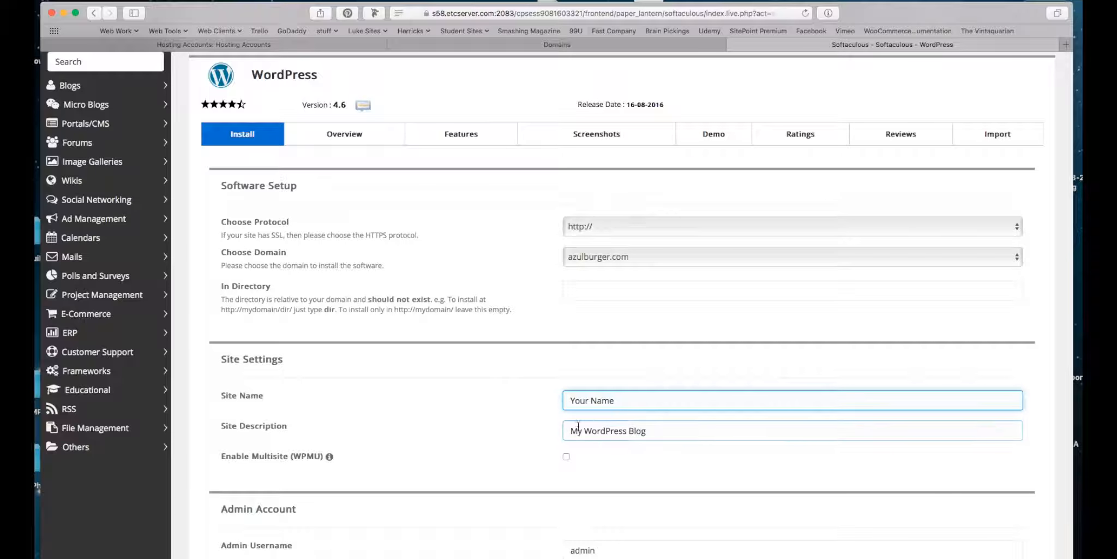
left_click_drag(667, 430, 501, 430)
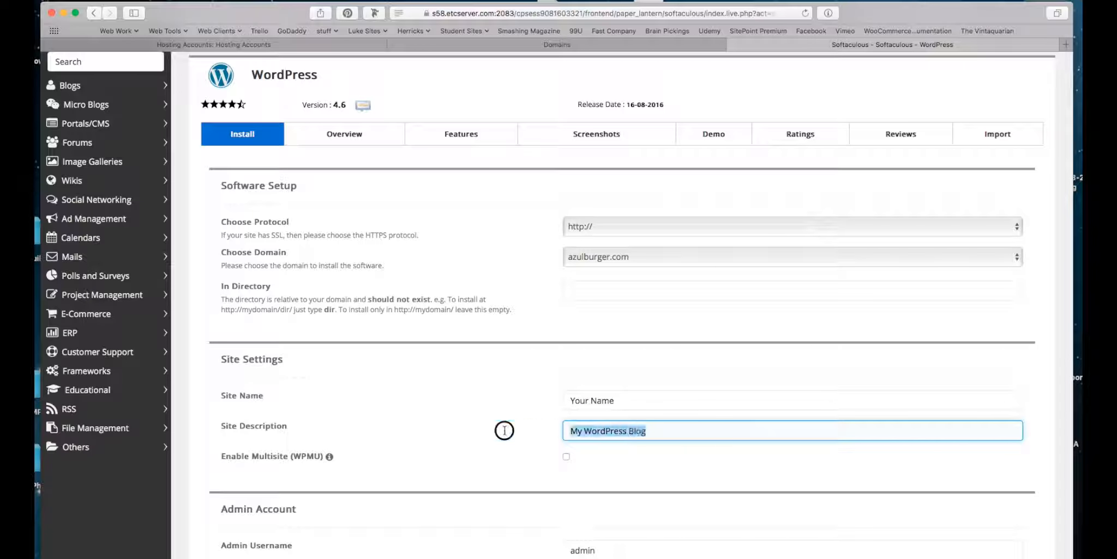
type("A De")
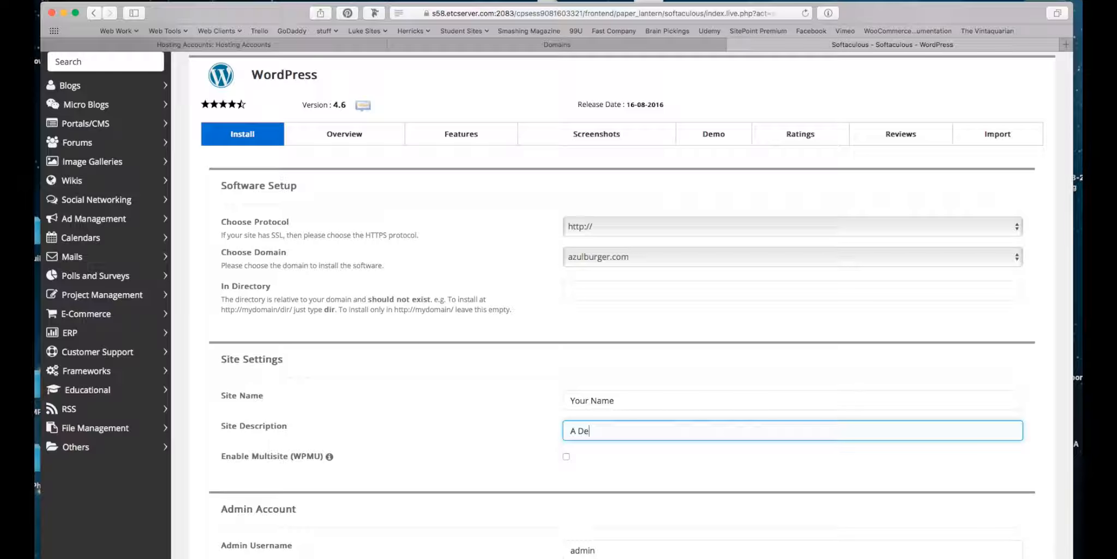
type("scription of some sort")
scroll(482, 450, "down", 5)
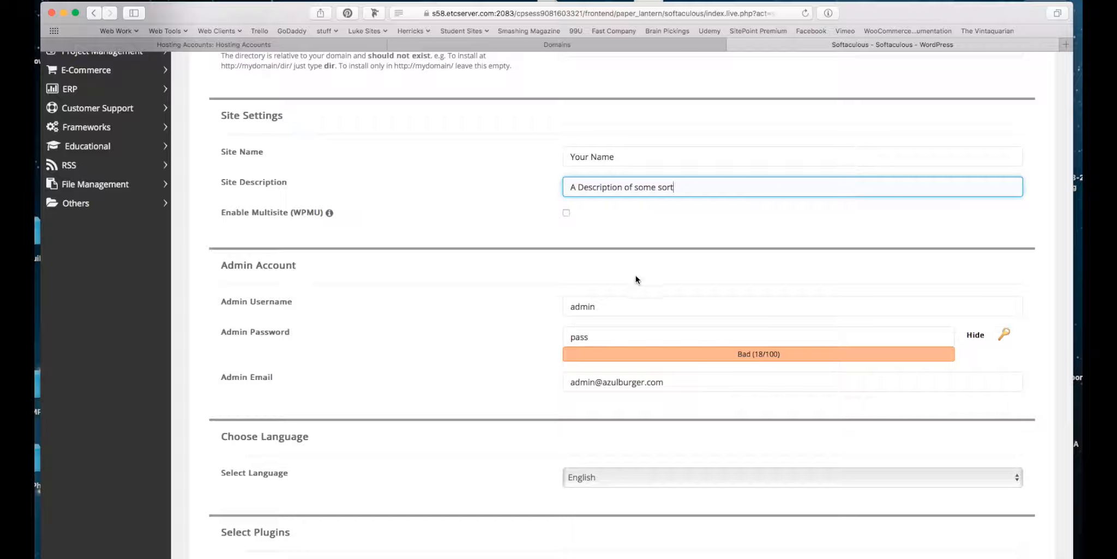
Replace the default admin username with a new one
left_click(584, 307)
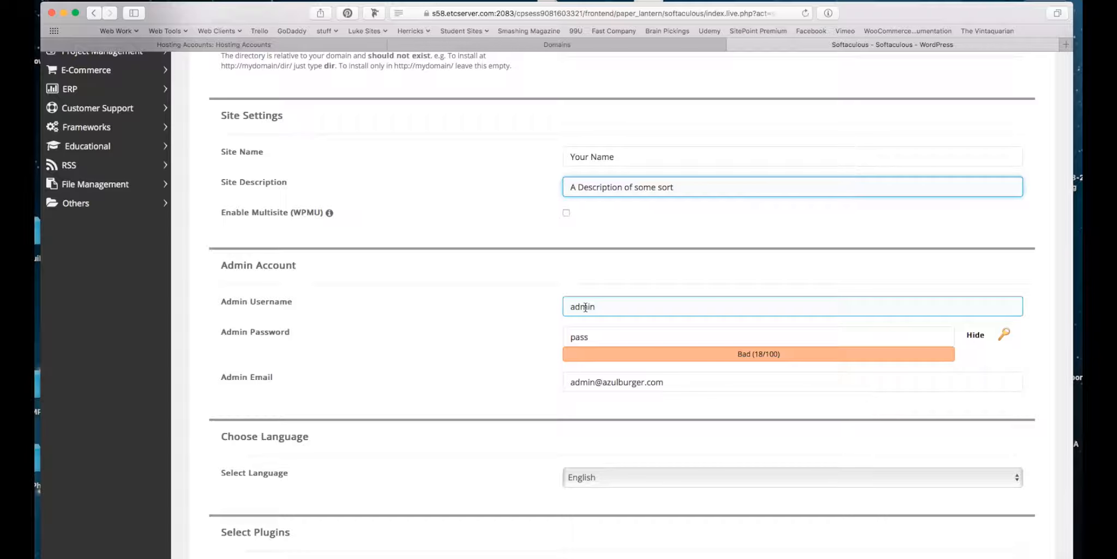
double_click(585, 307)
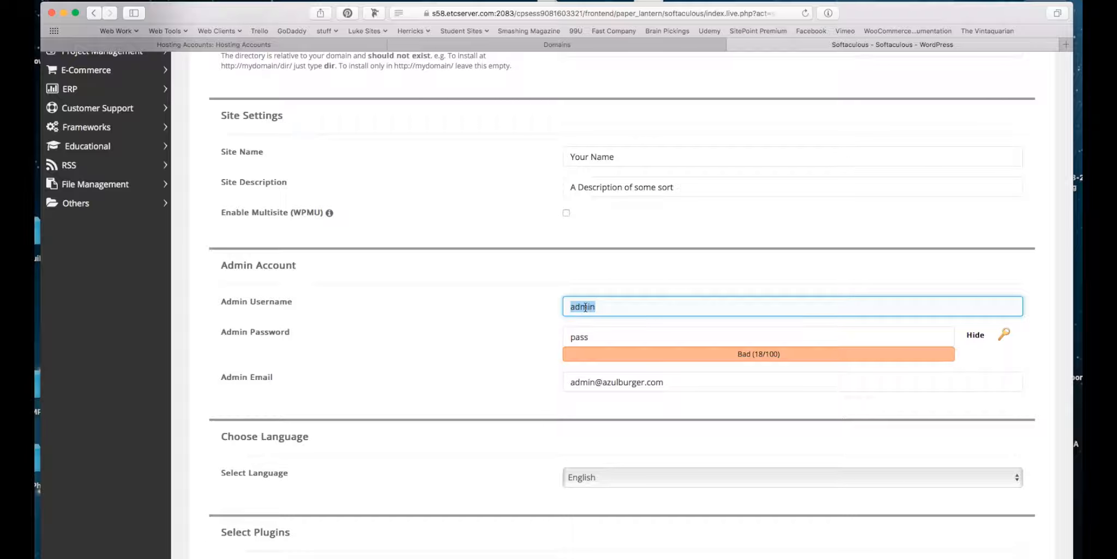
type("stinkfish")
Replace the weak default admin password with a stronger one, retyping it once
left_click_drag(681, 336, 552, 335)
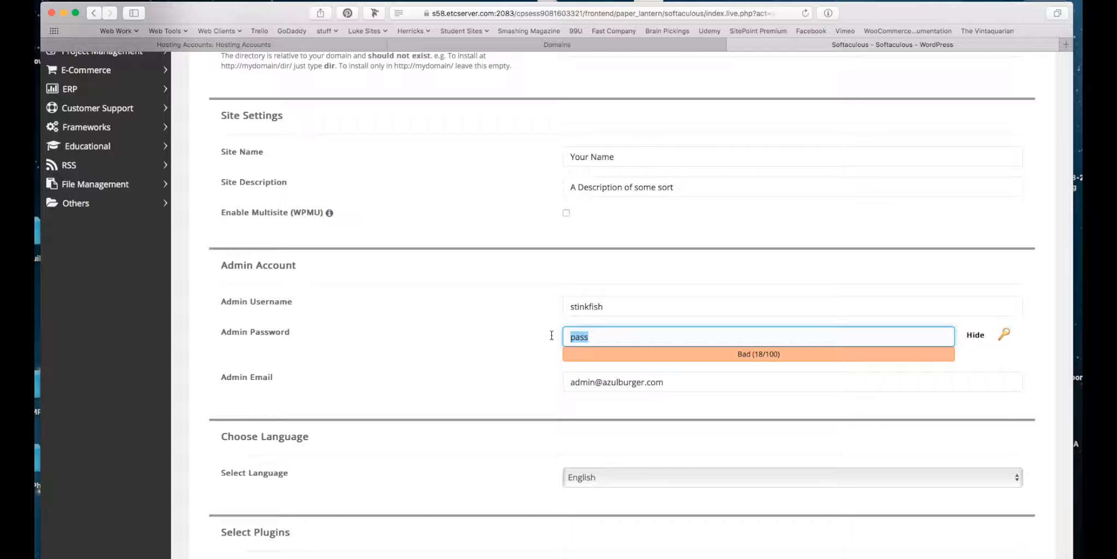
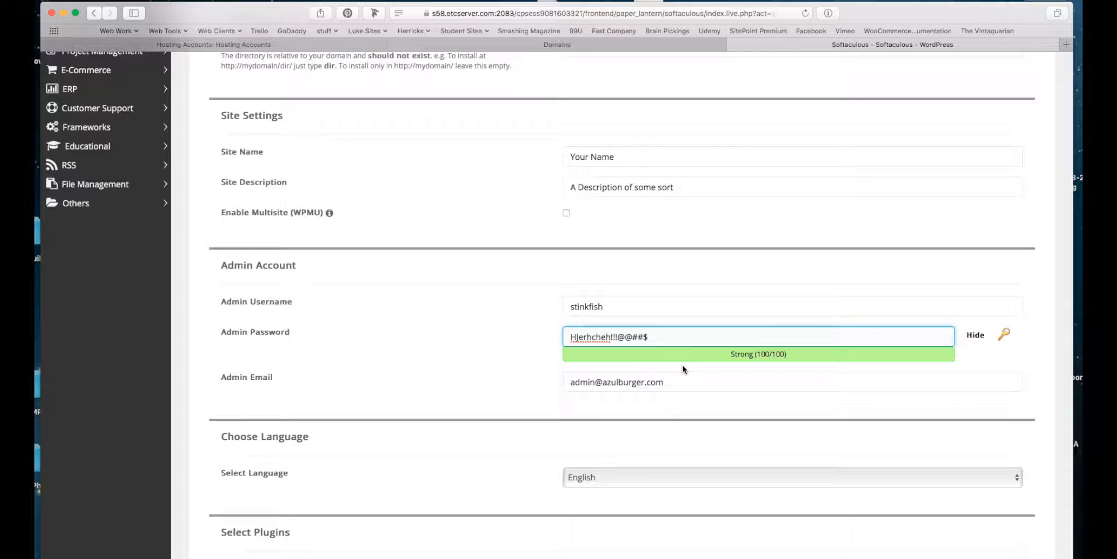
key("BackSpace")
key("BackSpace")
key("BackSpace")
key("BackSpace")
key("BackSpace")
key("BackSpace")
key("BackSpace")
key("BackSpace")
key("BackSpace")
key("BackSpace")
key("BackSpace")
key("BackSpace")
key("BackSpace")
key("BackSpace")
key("BackSpace")
key("BackSpace")
key("BackSpace")
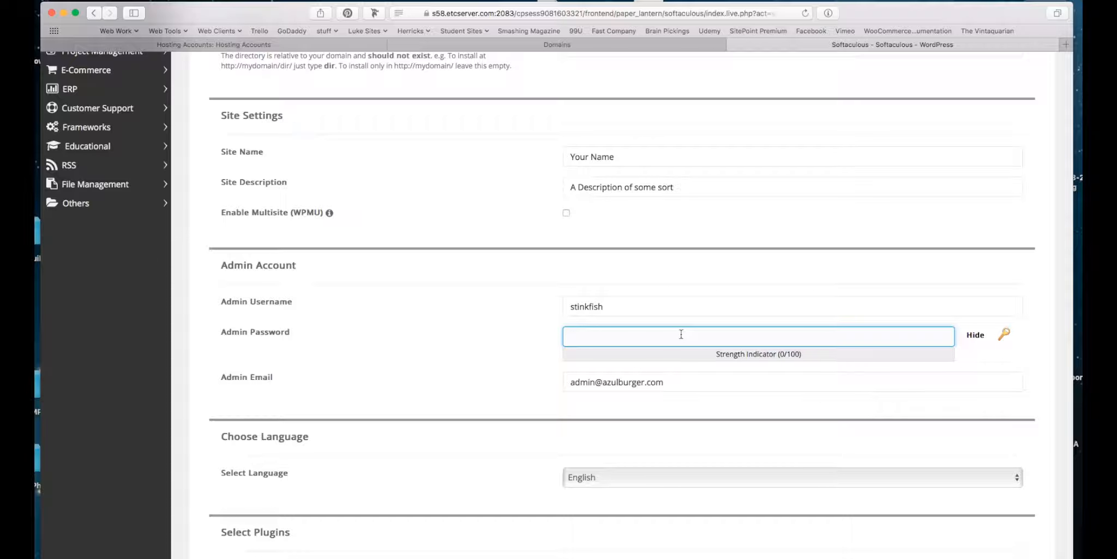
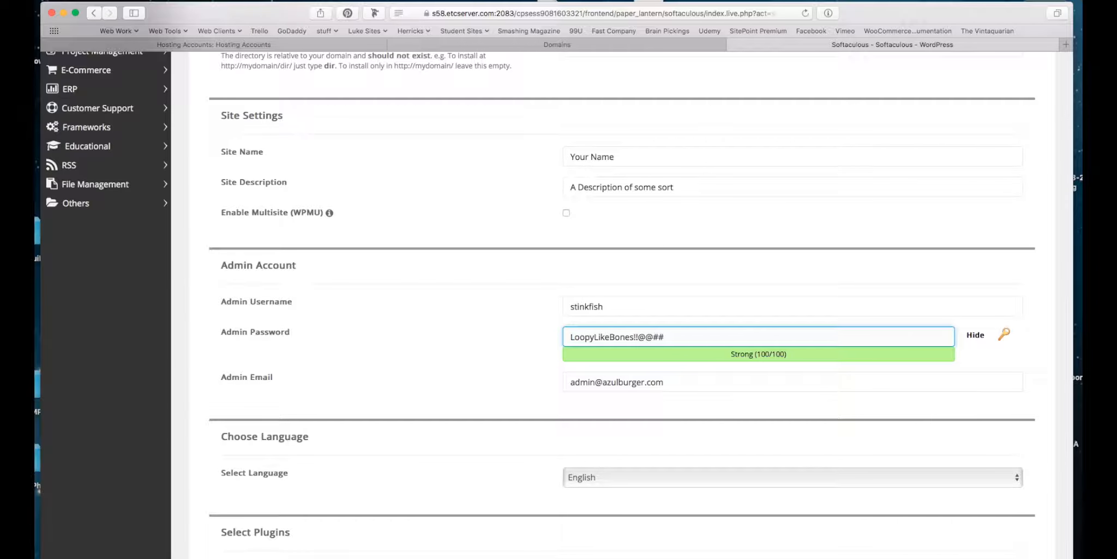